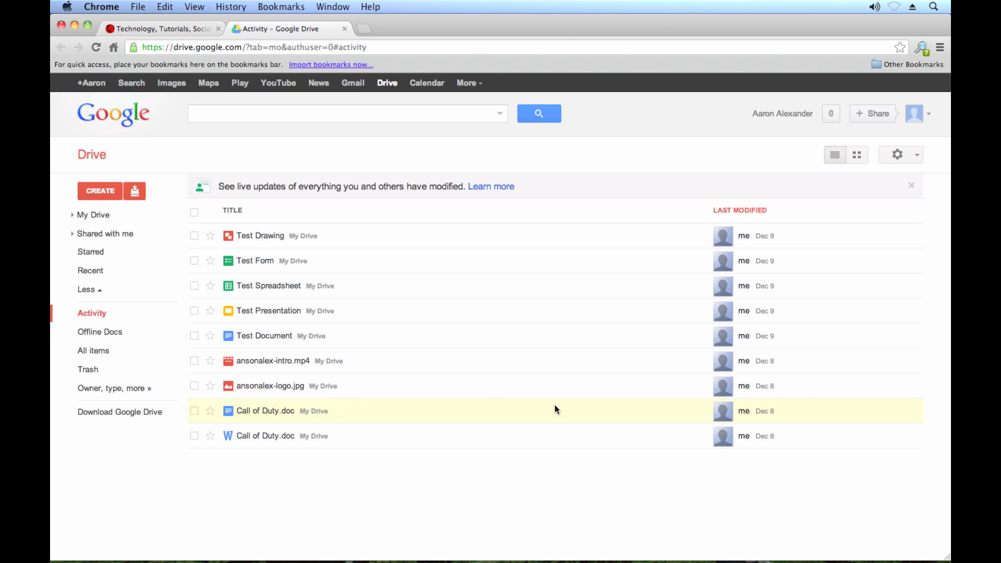
Open Sharing settings for Call of Duty.doc from its right-click Share submenu
{"action": "right_click", "coordinate": [449, 411]}
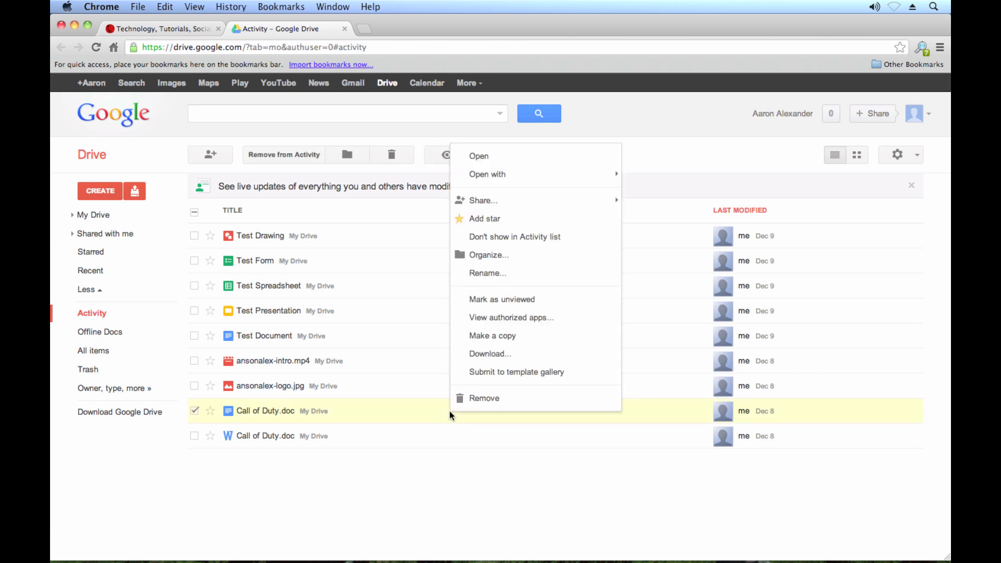
{"action": "mouse_move", "coordinate": [477, 206]}
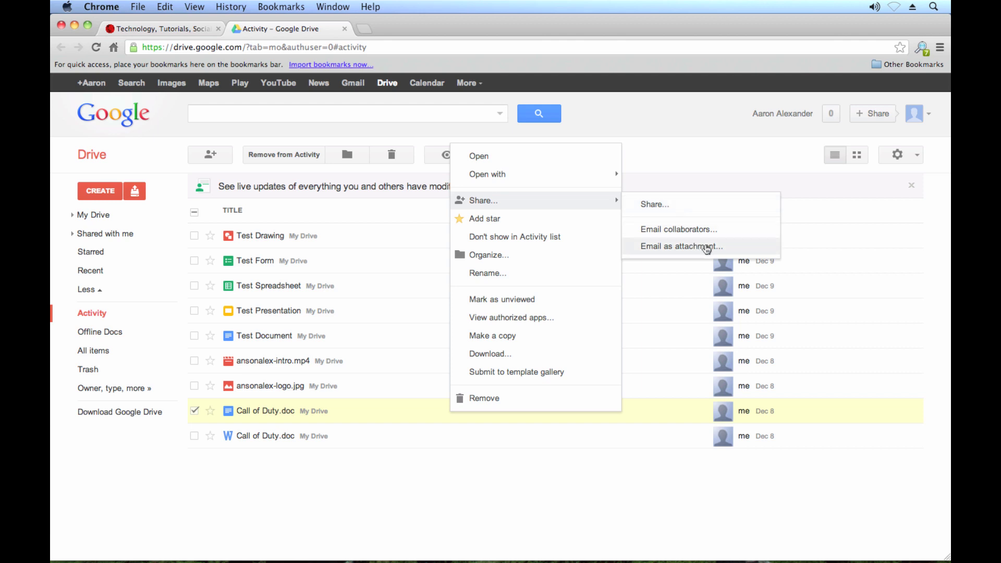
{"action": "left_click", "coordinate": [674, 208]}
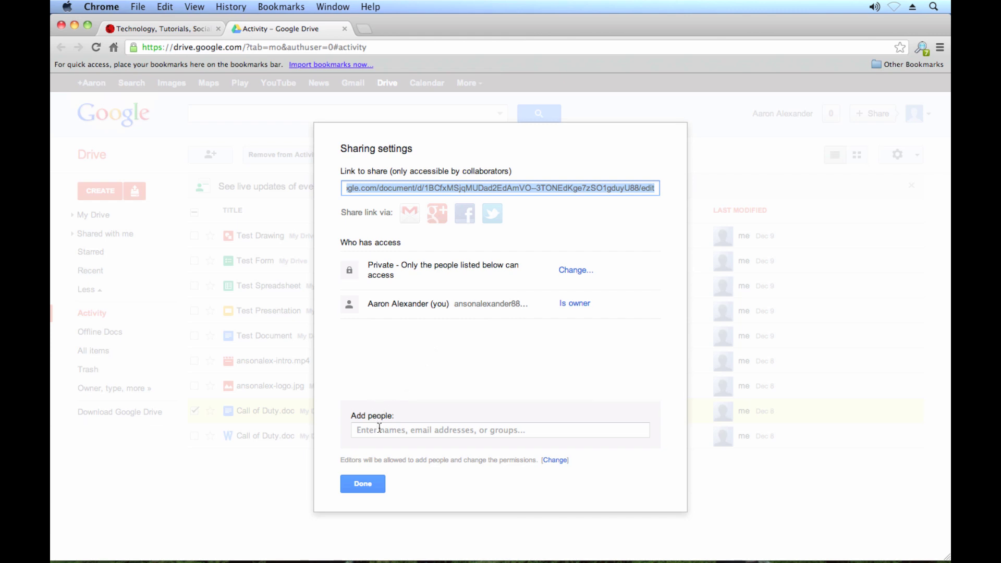
Enter the collaborator's e-mail address in Add people and review the permission levels
{"action": "left_click", "coordinate": [432, 433]}
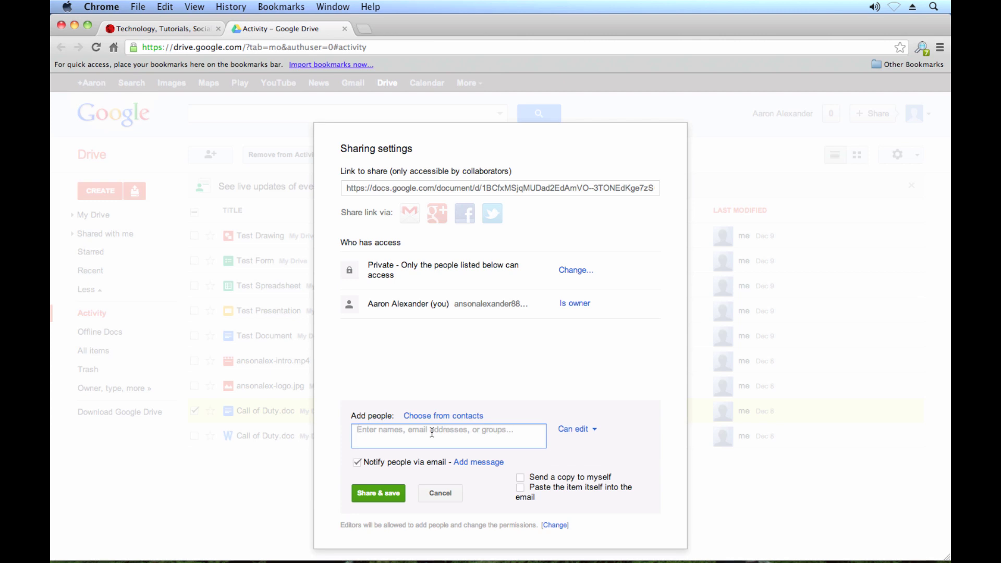
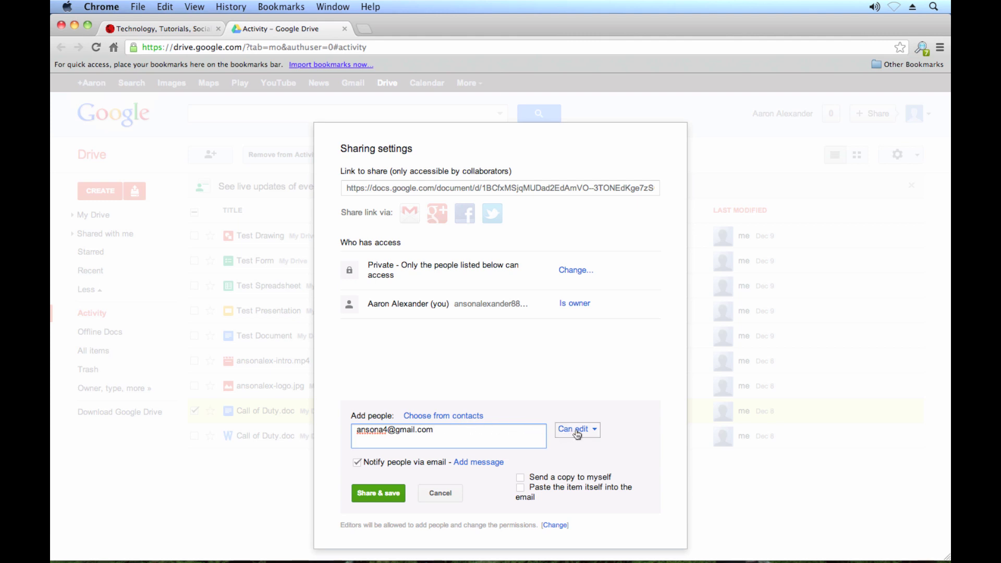
{"action": "left_click", "coordinate": [597, 436]}
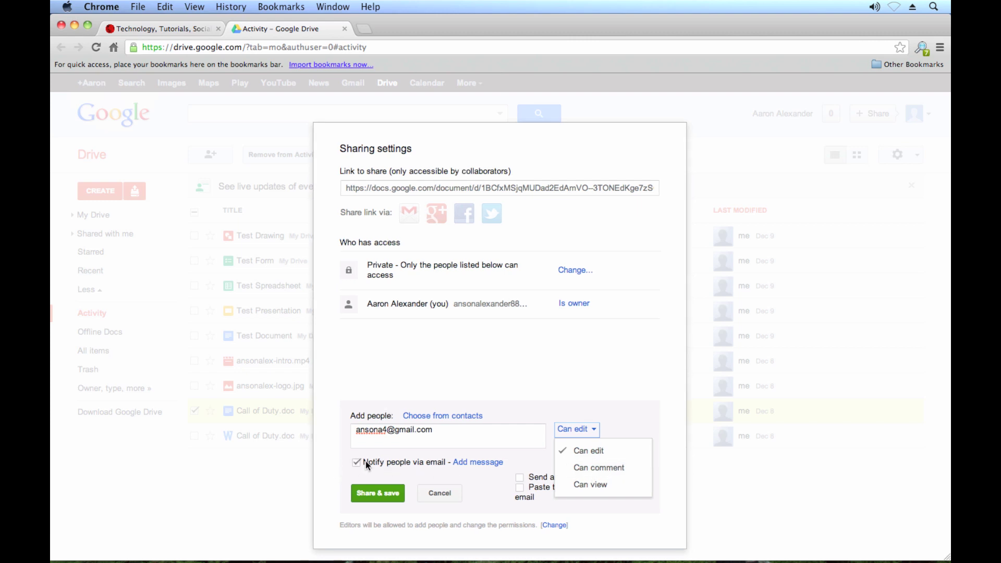
Keep Can edit and add the invitation note 'Here is the document I said I would send.'
{"action": "left_click", "coordinate": [594, 429]}
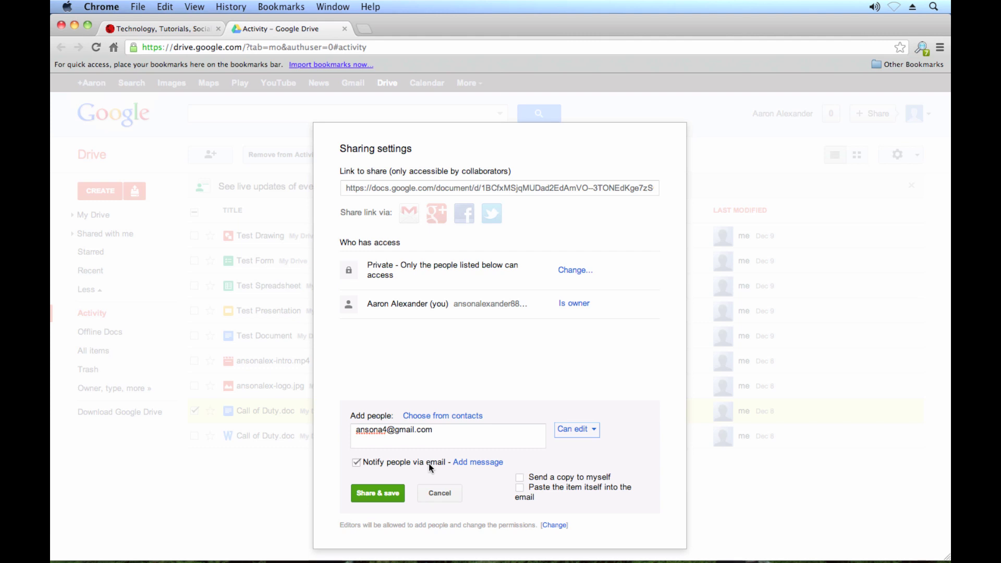
{"action": "left_click", "coordinate": [474, 464]}
{"action": "type", "text": "Here is the doucument I said I would send."}
{"action": "left_click", "coordinate": [615, 449]}
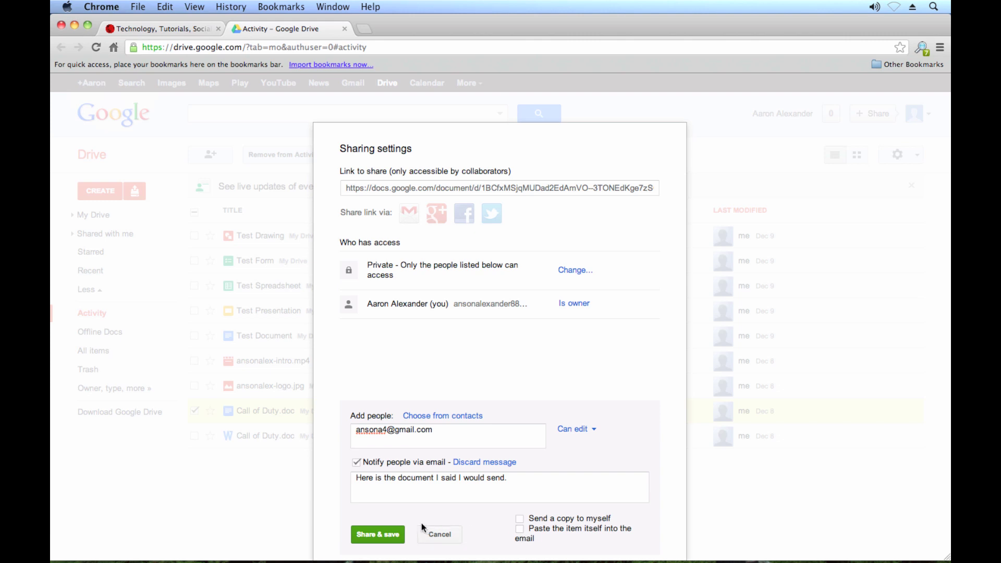
Share Call of Duty.doc with the collaborator as an editor and close the sharing dialog
{"action": "left_click", "coordinate": [380, 533]}
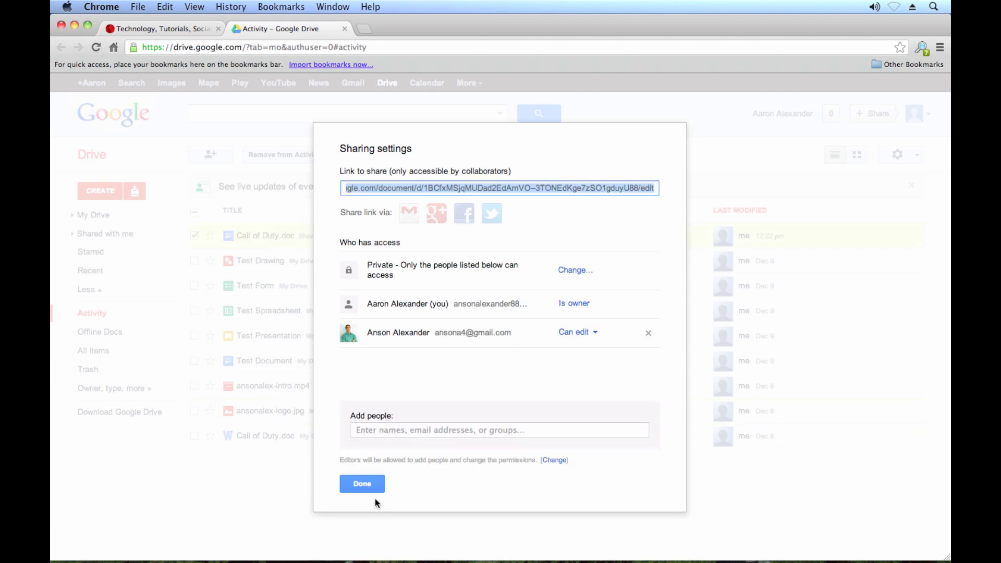
{"action": "left_click", "coordinate": [371, 485]}
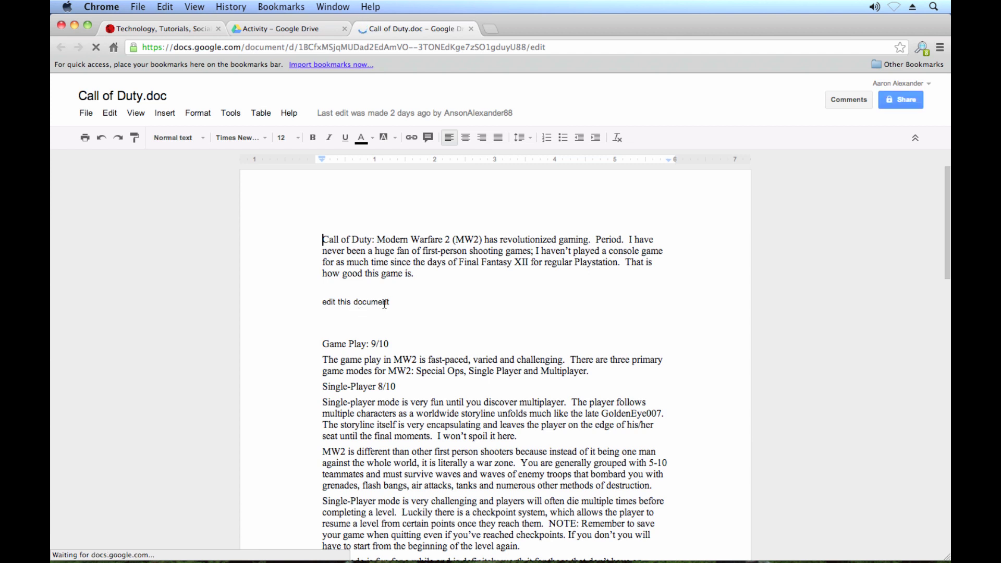
Close the Call of Duty.doc tab to return to Drive's Activity list
{"action": "left_click", "coordinate": [386, 303]}
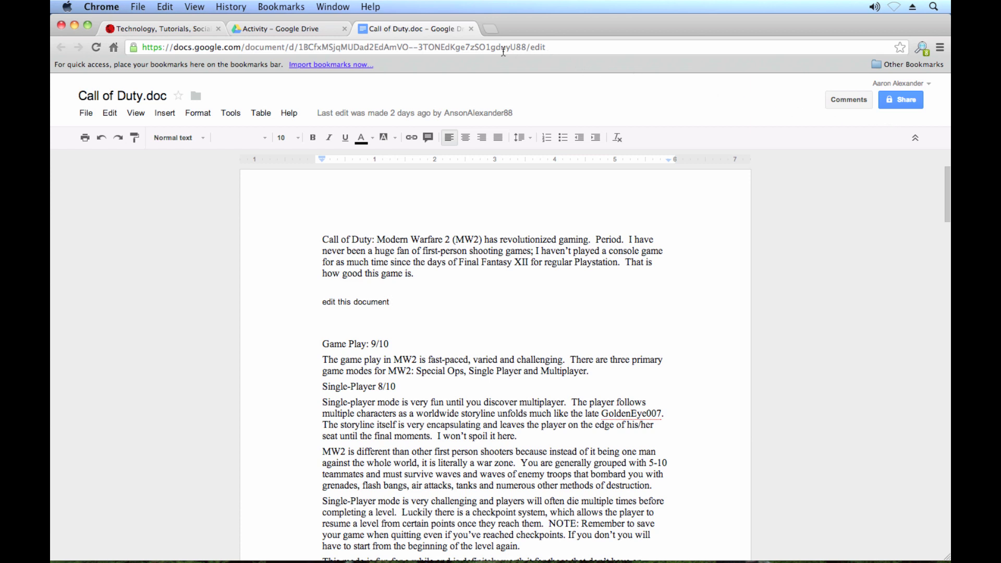
{"action": "left_click", "coordinate": [471, 28]}
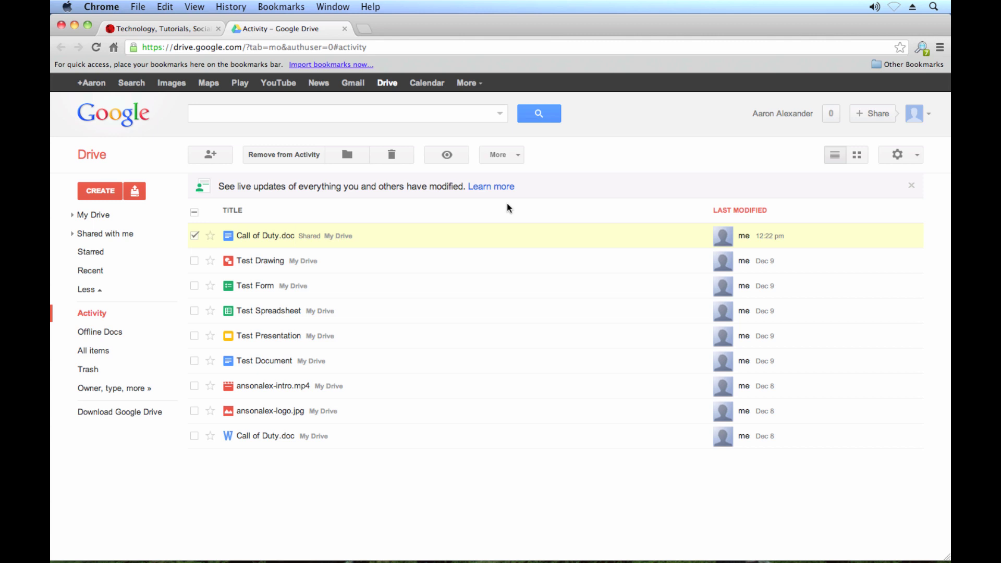
{"action": "right_click", "coordinate": [404, 240]}
{"action": "mouse_move", "coordinate": [467, 297]}
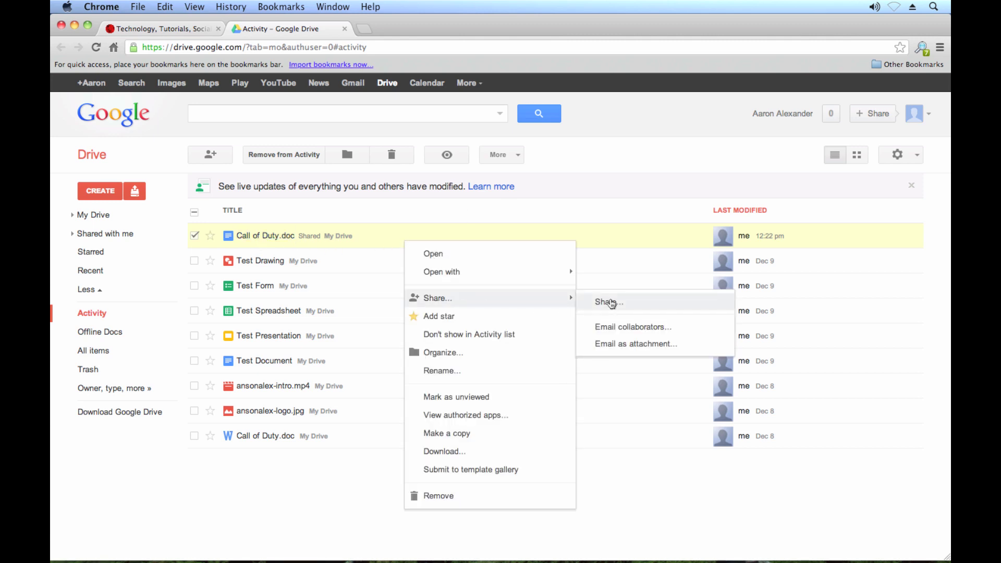
{"action": "left_click", "coordinate": [603, 302]}
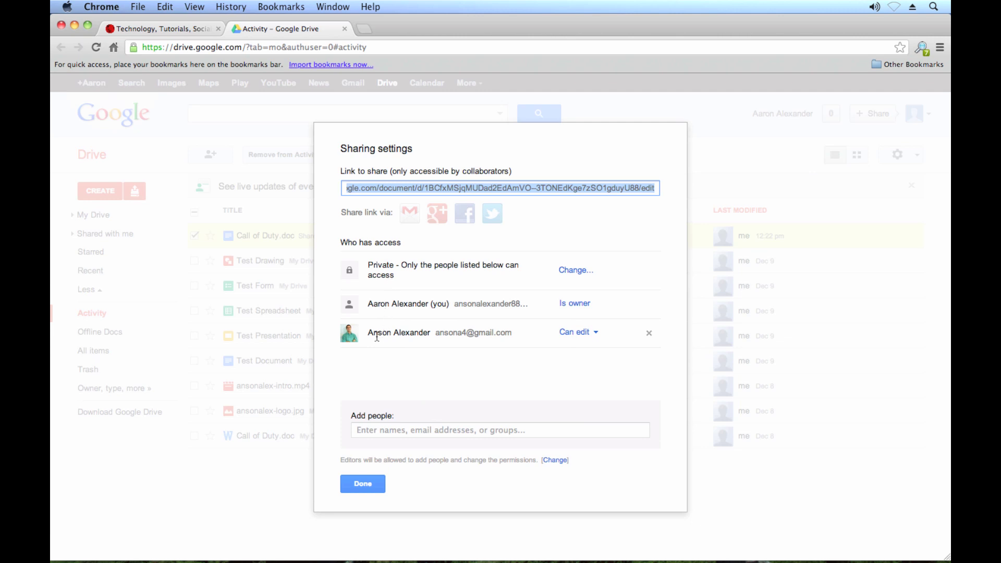
{"action": "left_click_drag", "start_coordinate": [383, 333], "coordinate": [485, 334]}
{"action": "left_click", "coordinate": [598, 340]}
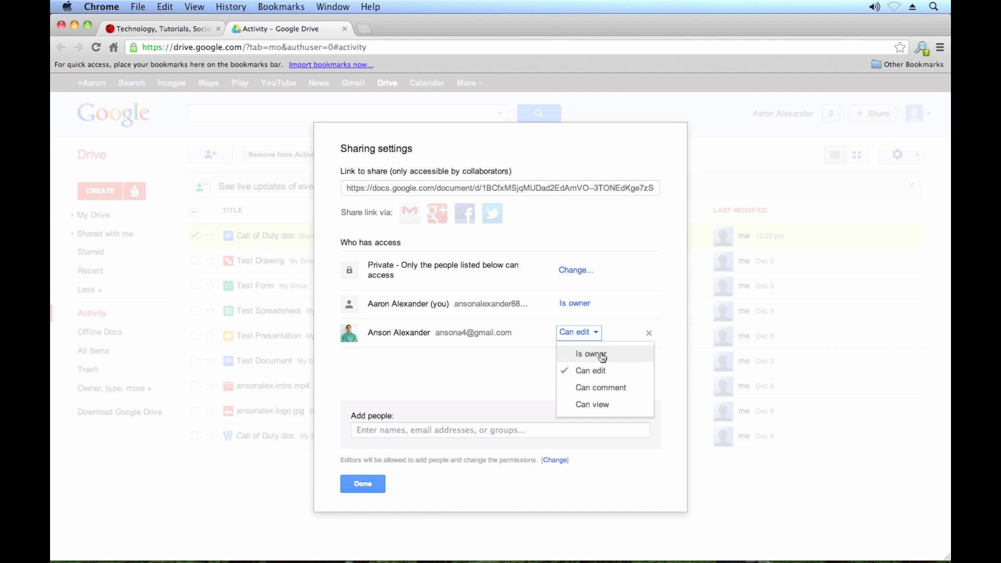
{"action": "left_click", "coordinate": [449, 372]}
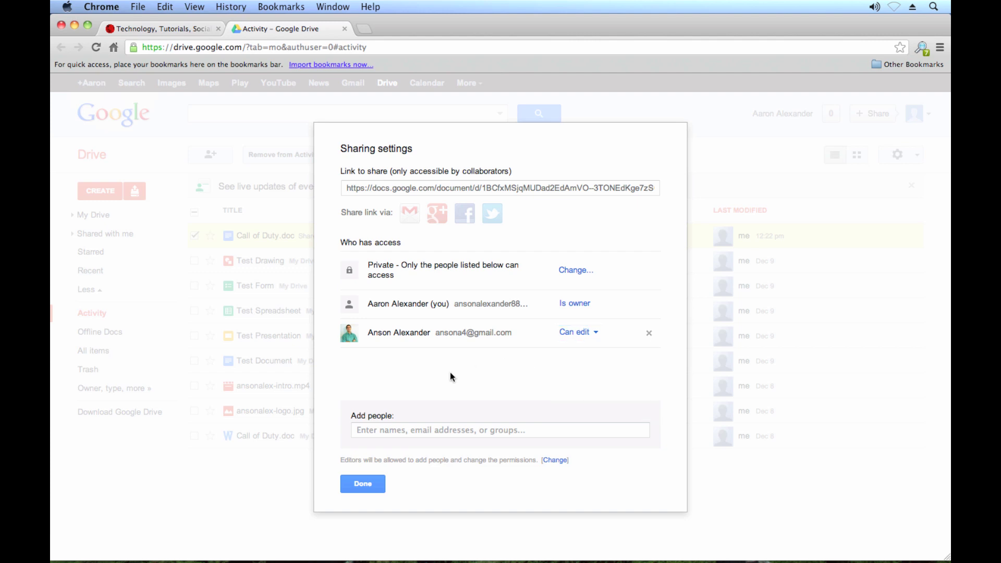
{"action": "left_click", "coordinate": [373, 482]}
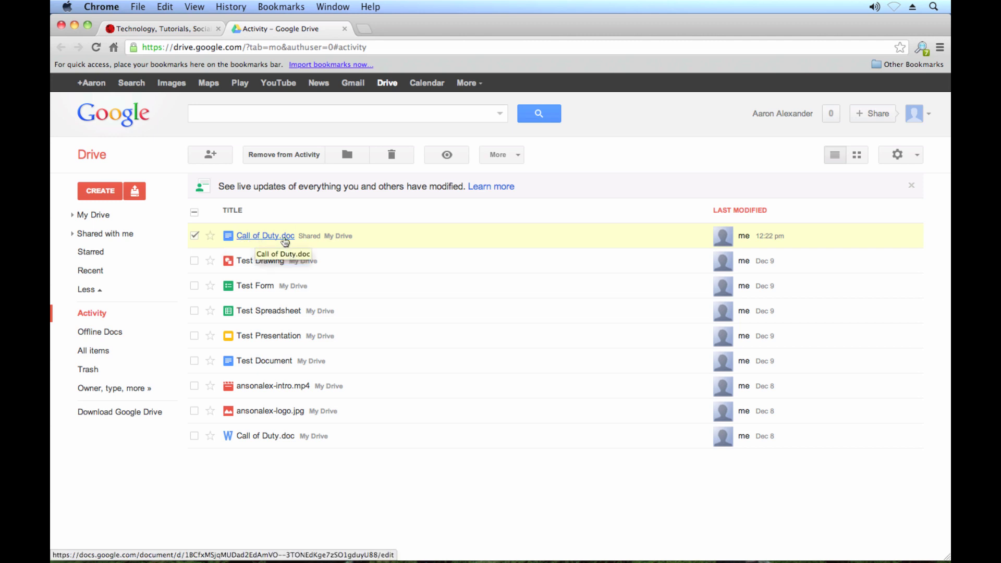
Open the Email as attachment form for Call of Duty.doc from its Share submenu
{"action": "right_click", "coordinate": [361, 237]}
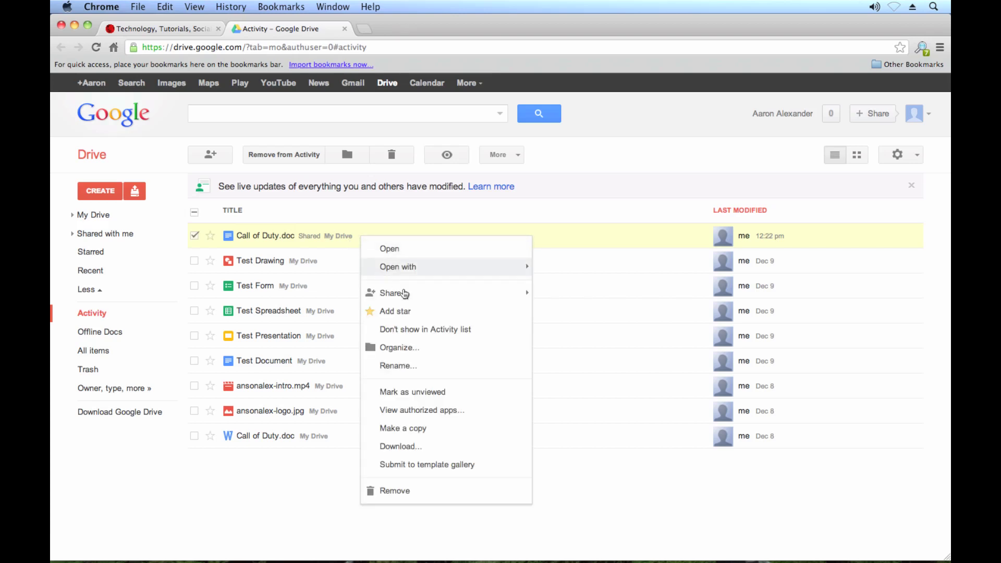
{"action": "mouse_move", "coordinate": [416, 302]}
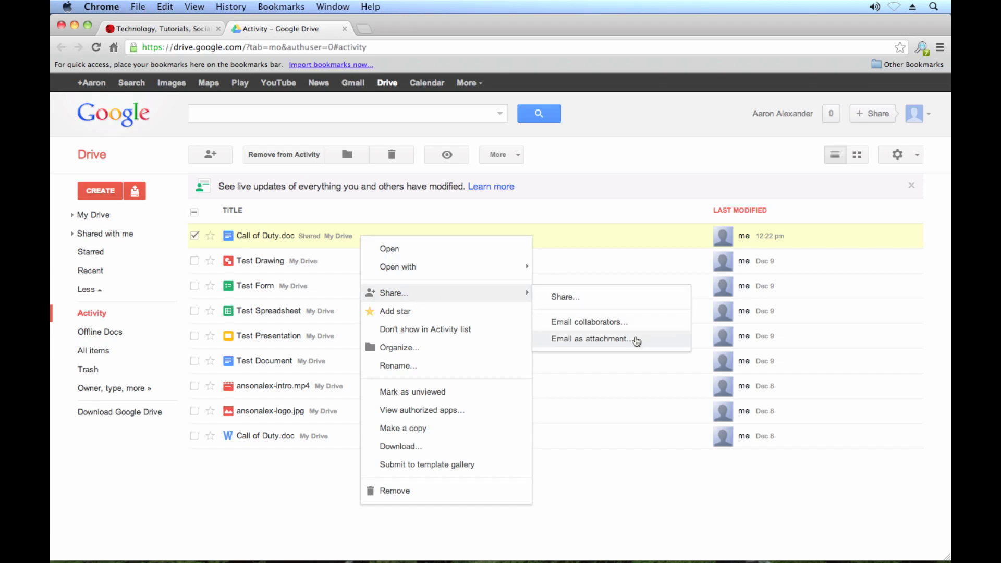
{"action": "left_click", "coordinate": [589, 339]}
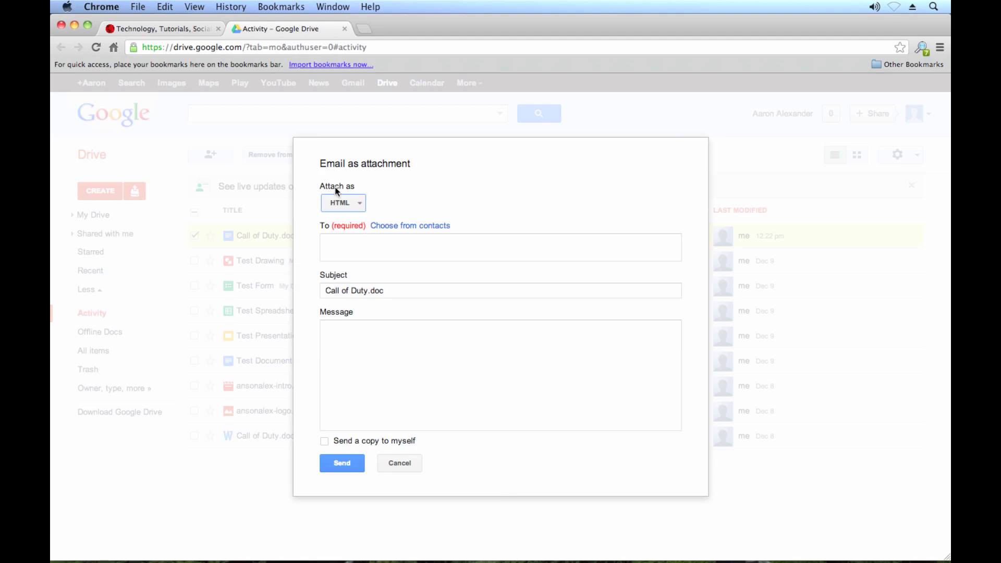
Attach the document as Microsoft Word (.docx) and enter the recipient's e-mail address
{"action": "left_click", "coordinate": [362, 205]}
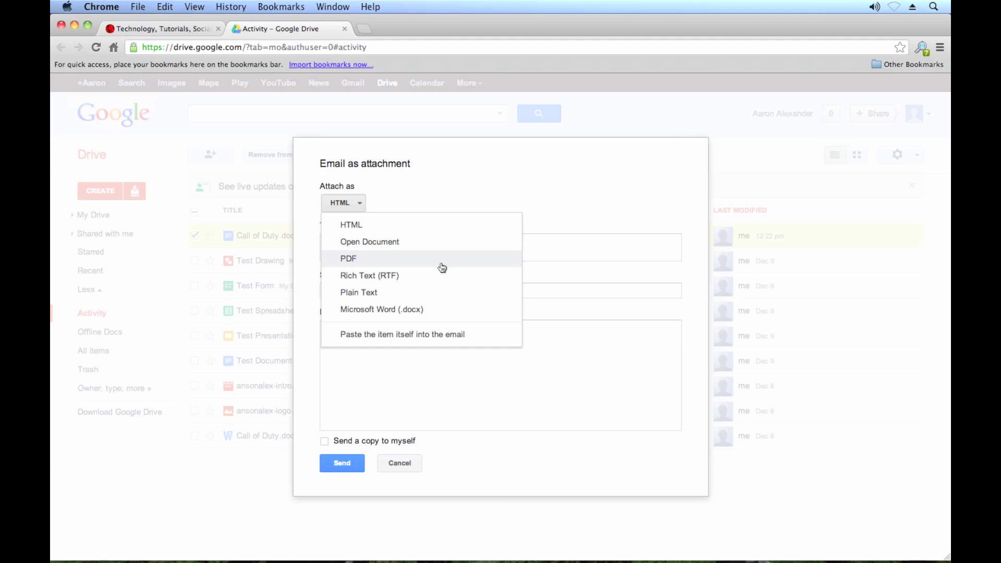
{"action": "left_click", "coordinate": [438, 310]}
{"action": "left_click", "coordinate": [387, 245]}
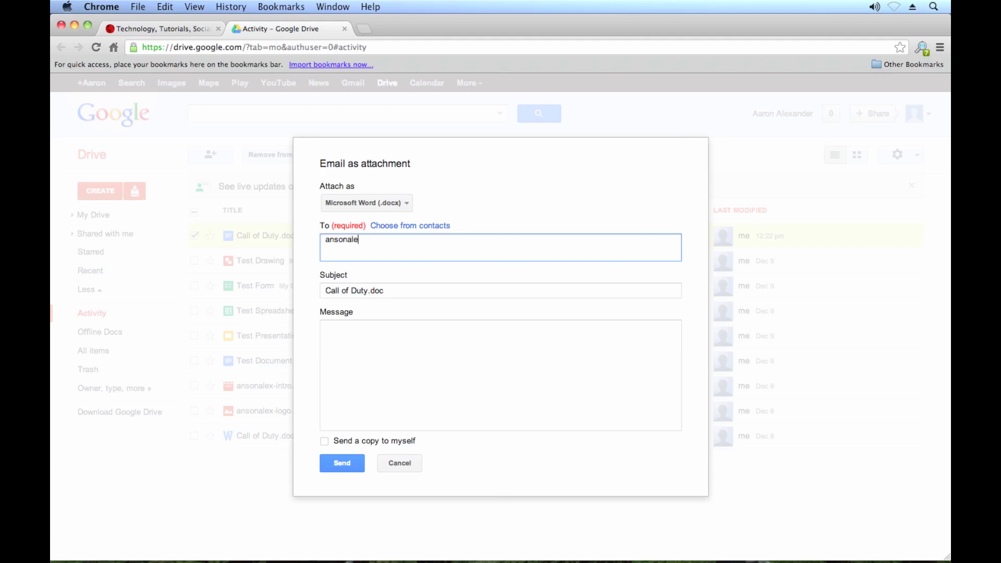
Set the subject to 'Call of Duty Review', write 'Here is the document I said I would send.', and send
{"action": "key", "text": "Tab"}
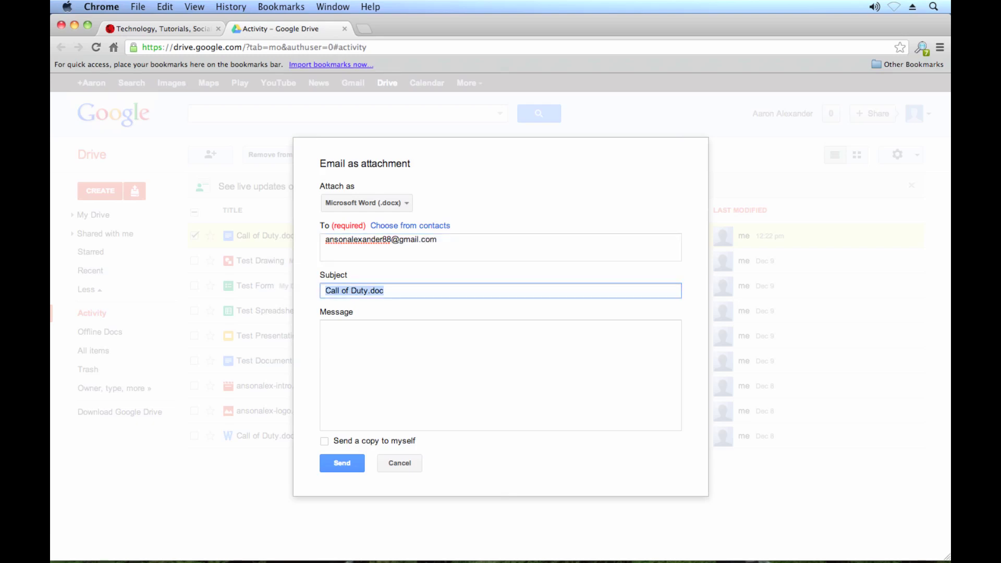
{"action": "left_click", "coordinate": [368, 290]}
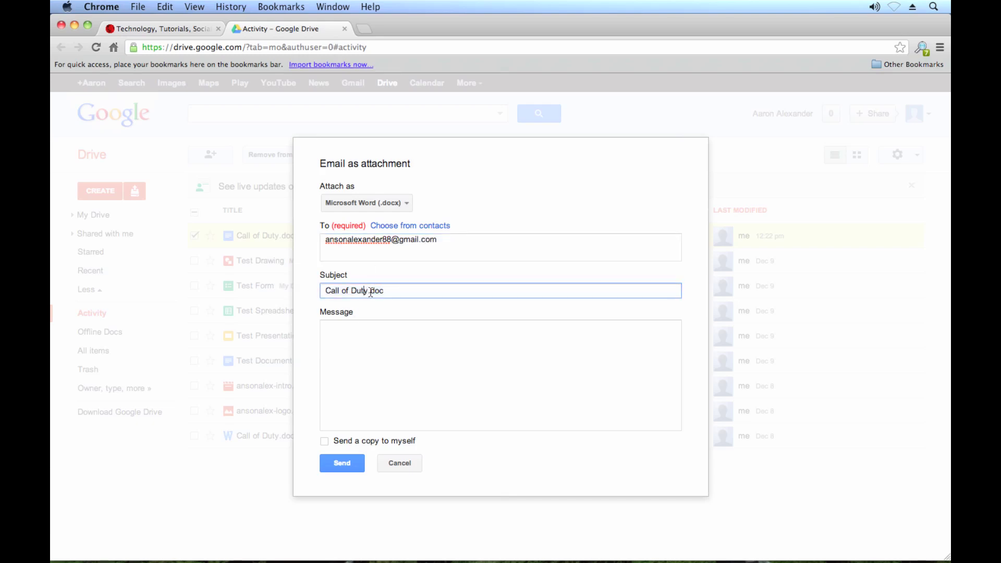
{"action": "left_click", "coordinate": [505, 302], "text": "shift"}
{"action": "type", "text": "Review"}
{"action": "left_click", "coordinate": [527, 360]}
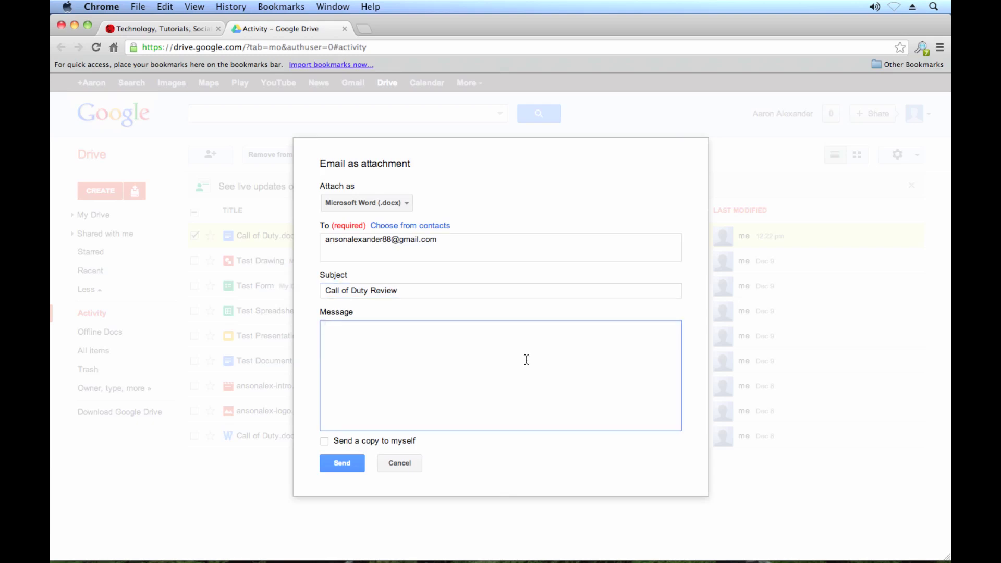
{"action": "type", "text": "Here is the document I said I would sen"}
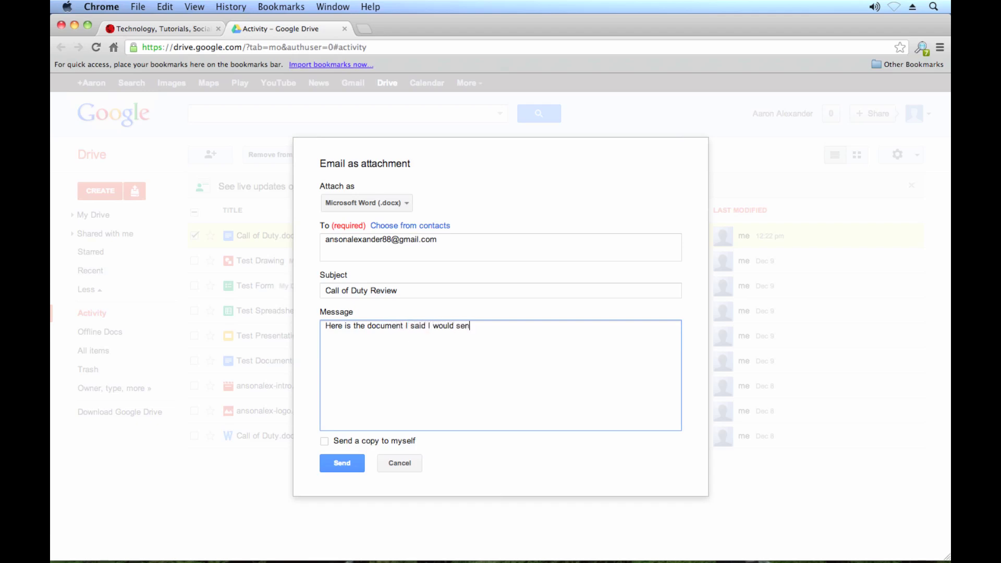
{"action": "type", "text": "d."}
{"action": "left_click", "coordinate": [352, 463]}
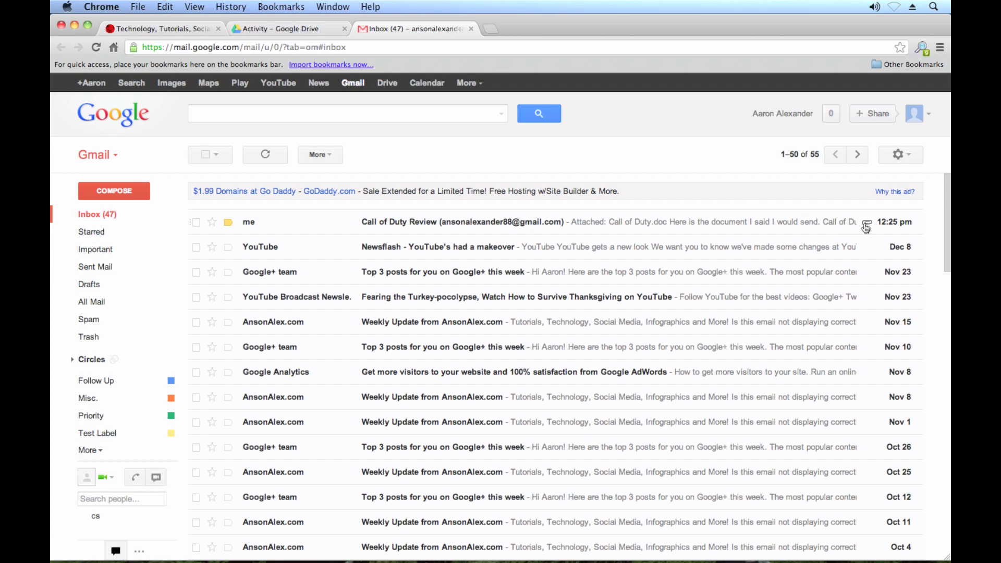
Open the Call of Duty Review email and inspect its Call of Duty.doc.docx attachment
{"action": "left_click", "coordinate": [810, 225]}
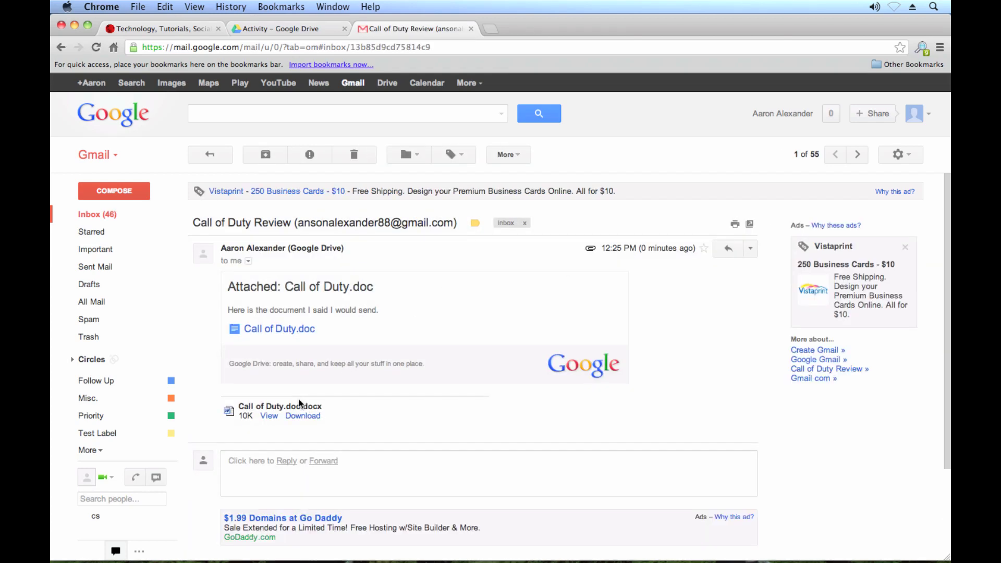
{"action": "left_click_drag", "start_coordinate": [246, 407], "coordinate": [302, 406]}
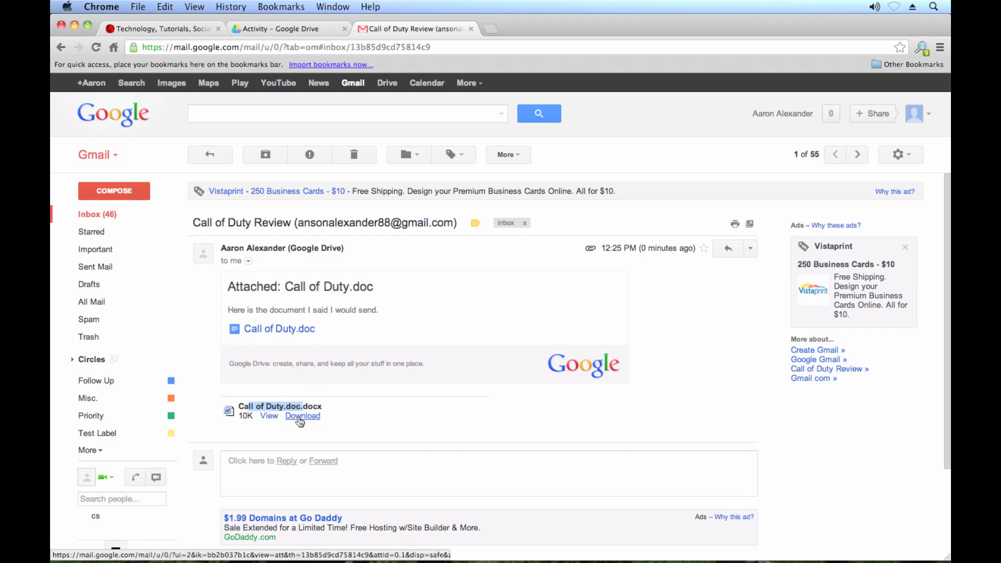
{"action": "left_click", "coordinate": [450, 380]}
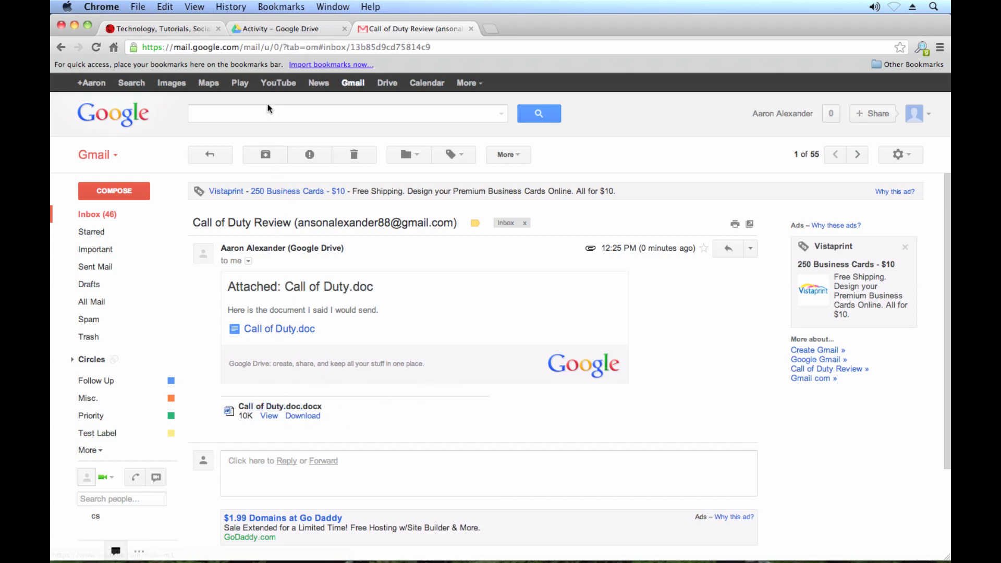
Switch back to Drive's Activity list, then browse and dismiss the ansonalex-logo.jpg menu
{"action": "left_click", "coordinate": [278, 22]}
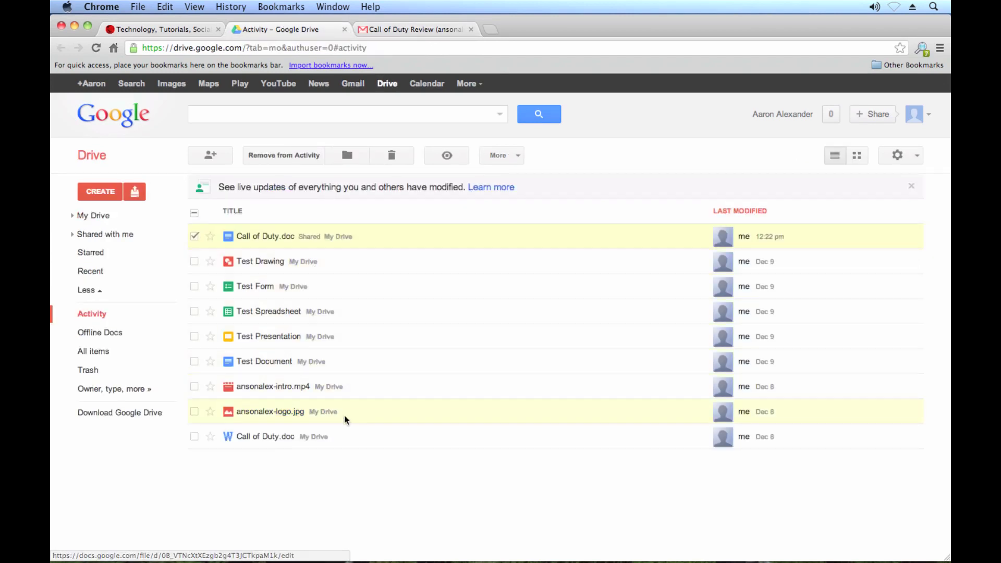
{"action": "right_click", "coordinate": [370, 409]}
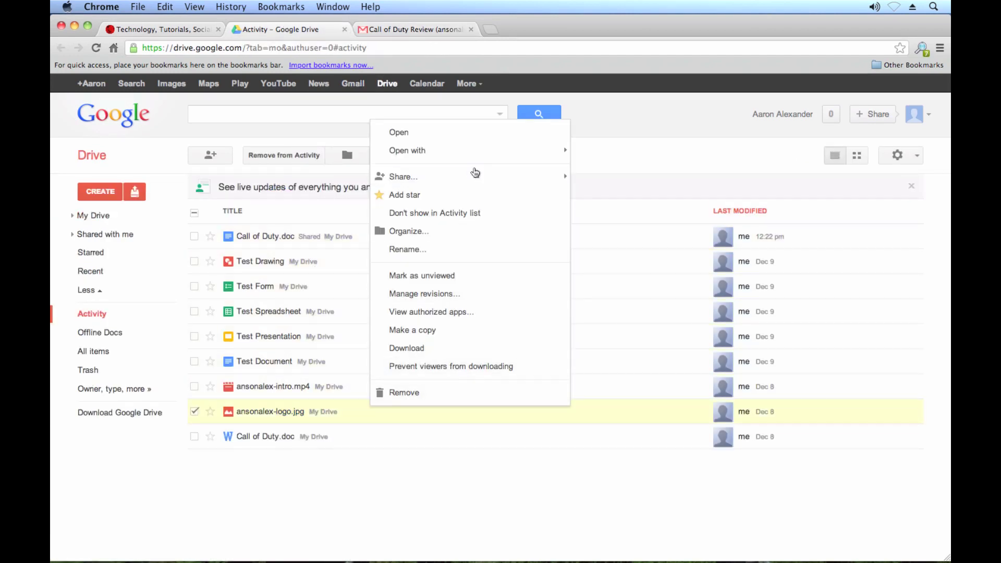
{"action": "mouse_move", "coordinate": [474, 175]}
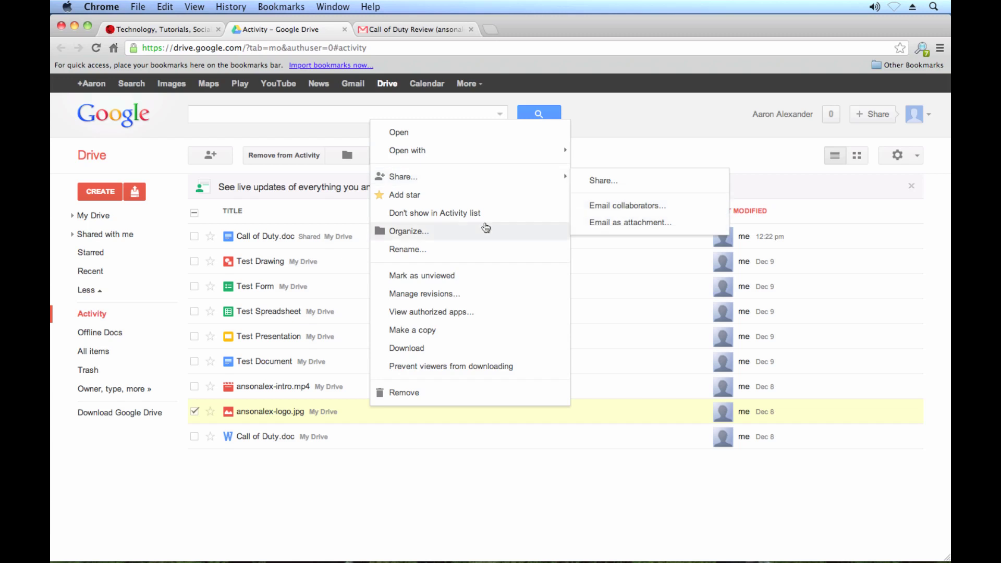
{"action": "left_click", "coordinate": [311, 216]}
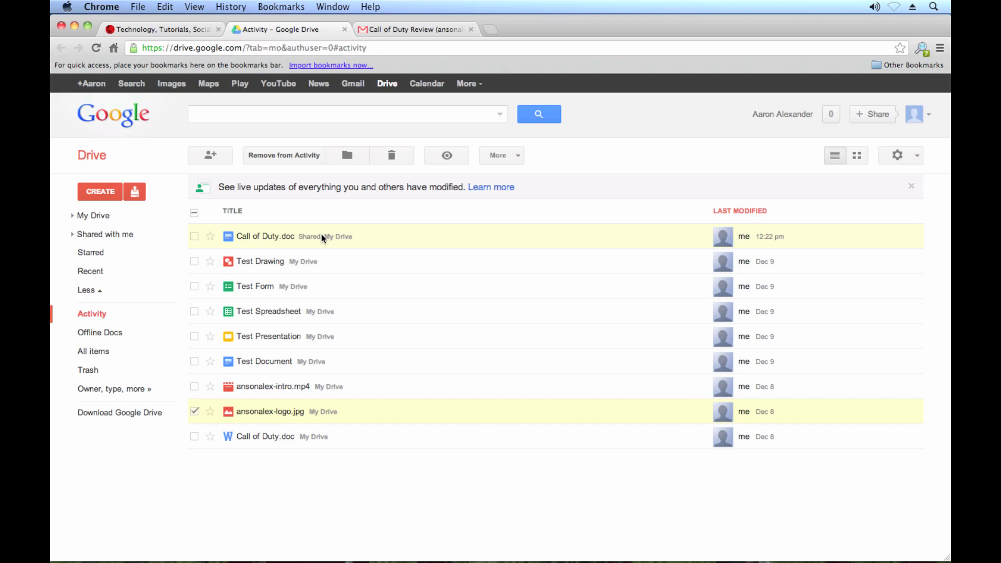
{"action": "right_click", "coordinate": [322, 237]}
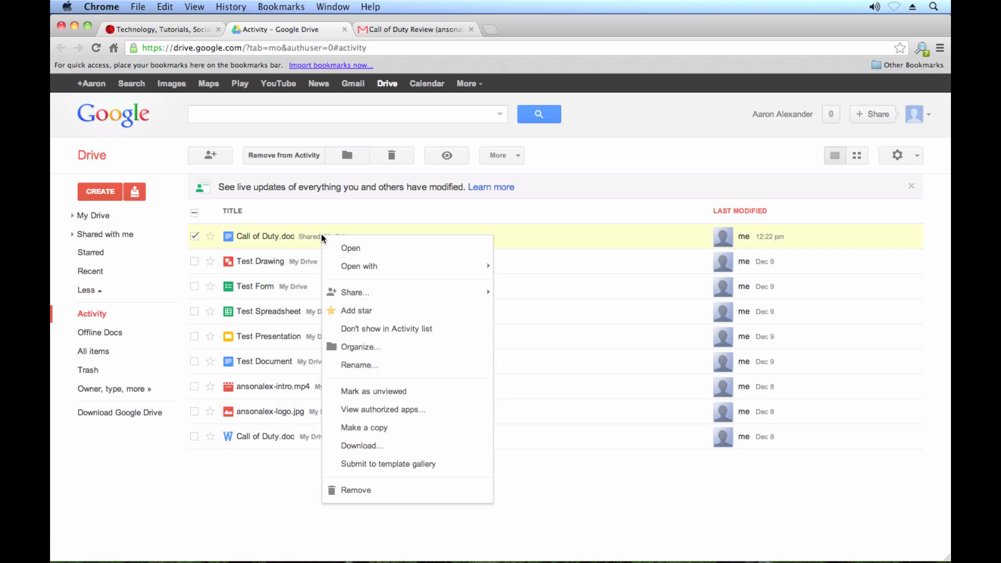
{"action": "mouse_move", "coordinate": [402, 295]}
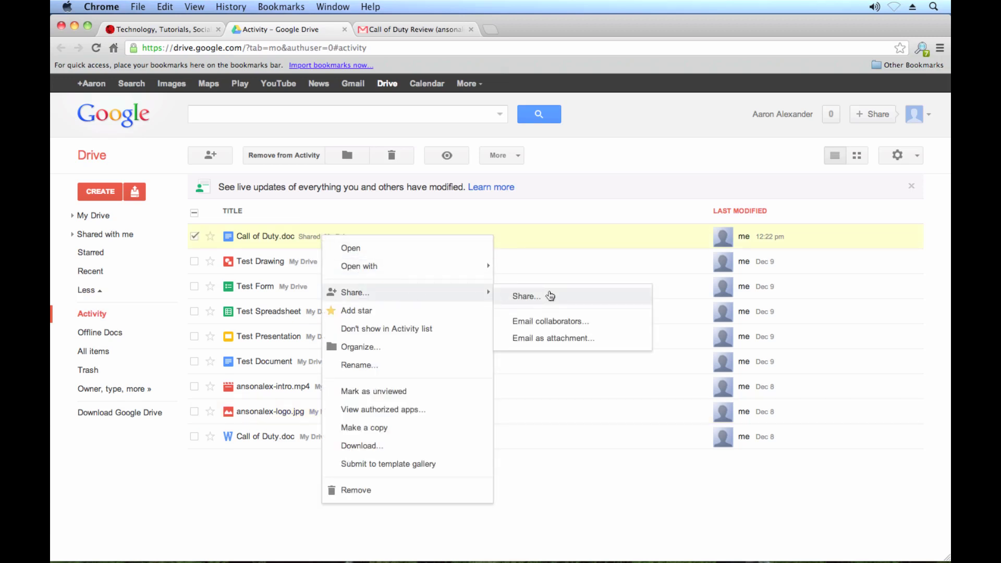
{"action": "left_click", "coordinate": [593, 329]}
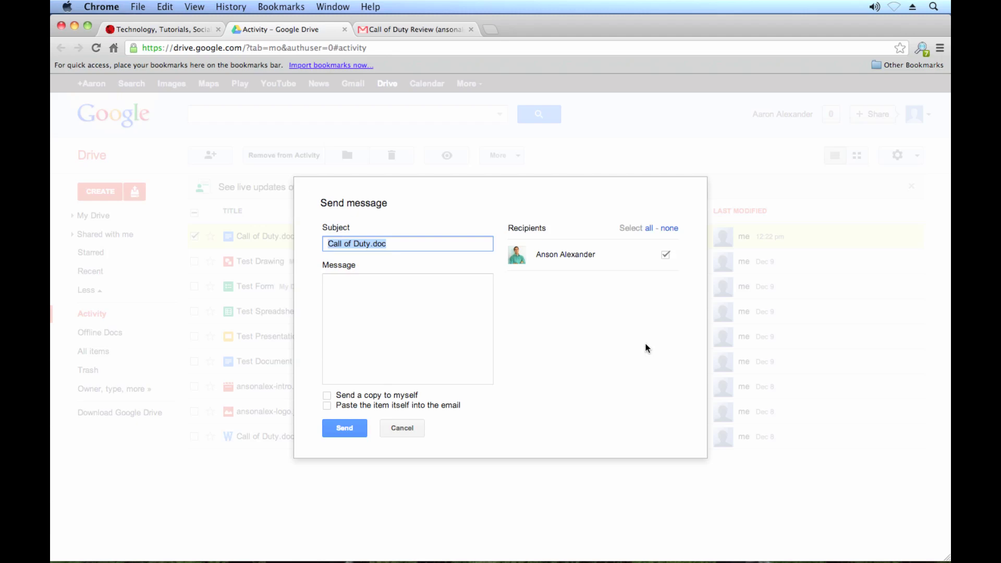
{"action": "left_click", "coordinate": [455, 339]}
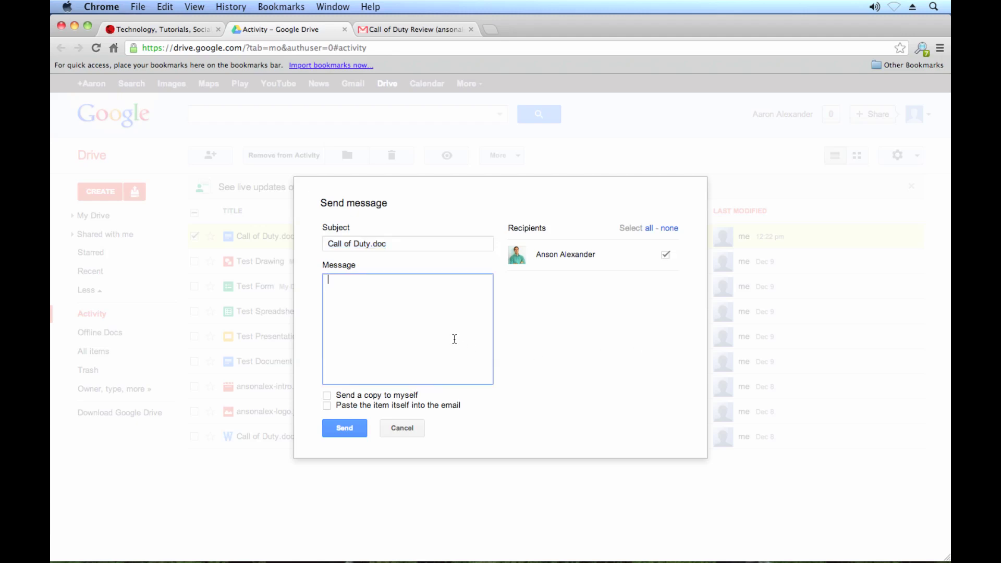
{"action": "left_click", "coordinate": [402, 428]}
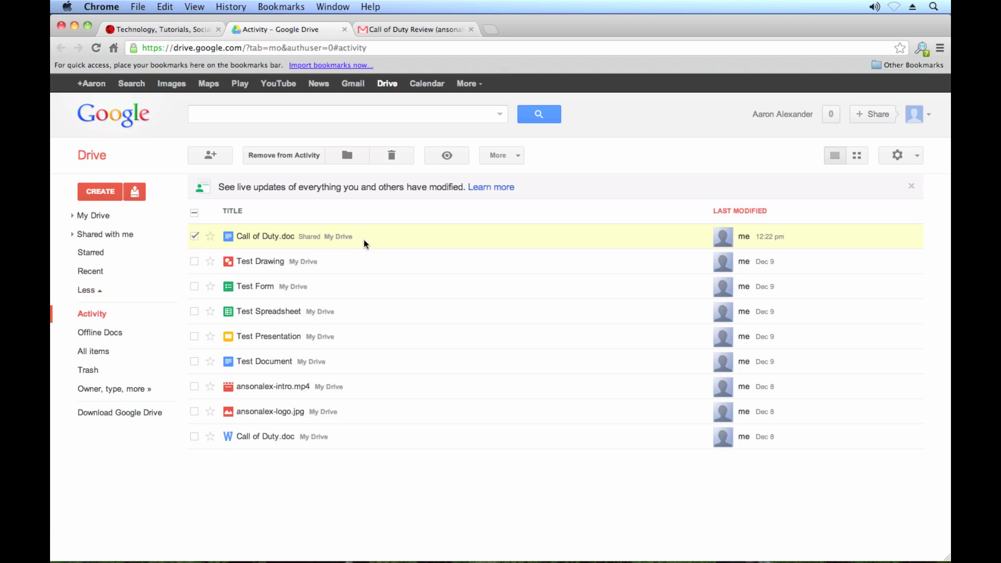
Create a folder named Shared with CREATE > Folder and expand My Drive to show it
{"action": "left_click", "coordinate": [98, 192]}
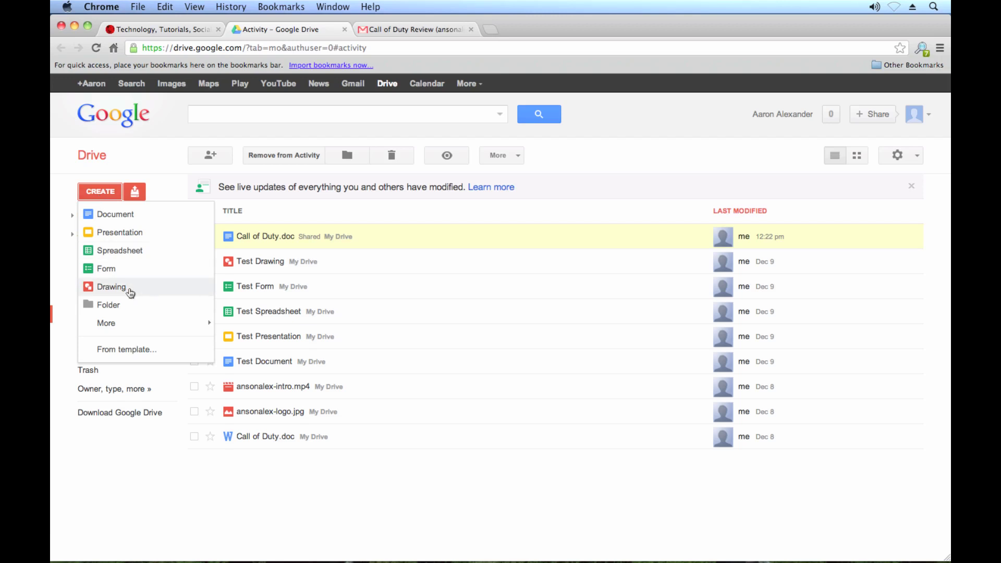
{"action": "left_click", "coordinate": [144, 311]}
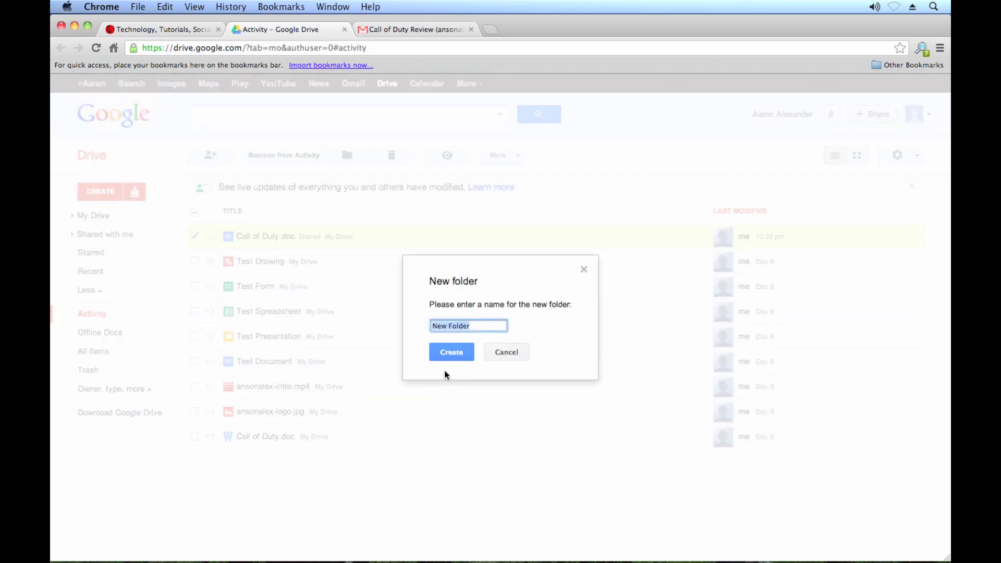
{"action": "type", "text": "Shared"}
{"action": "left_click", "coordinate": [460, 359]}
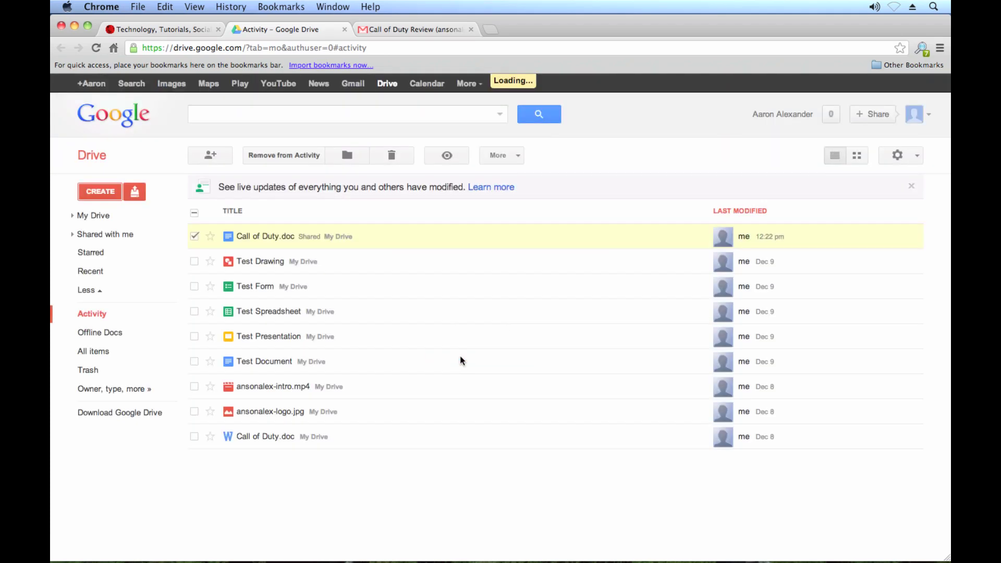
{"action": "left_click", "coordinate": [72, 216]}
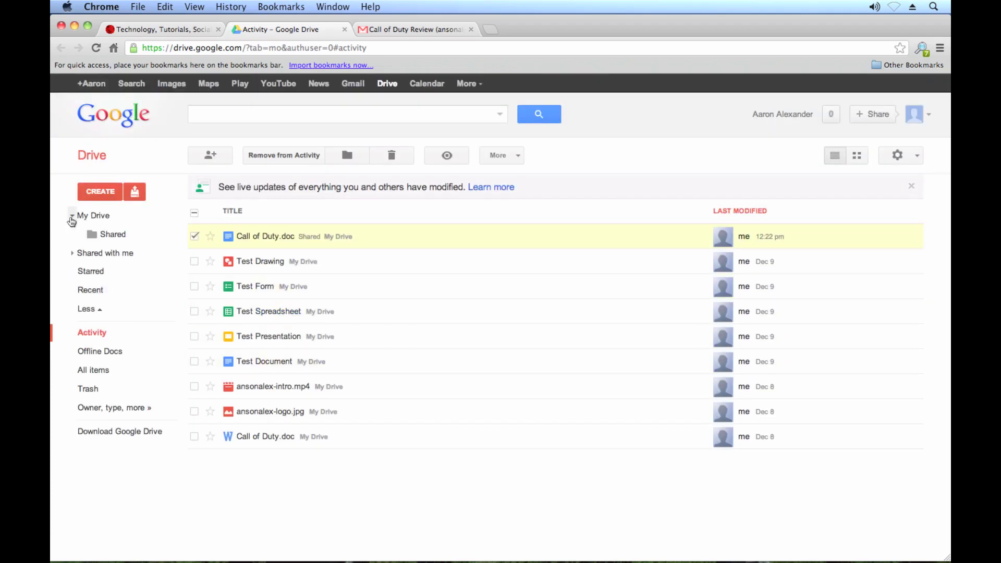
Share the Shared folder by adding the collaborator's e-mail address, giving them Can edit access
{"action": "right_click", "coordinate": [130, 240]}
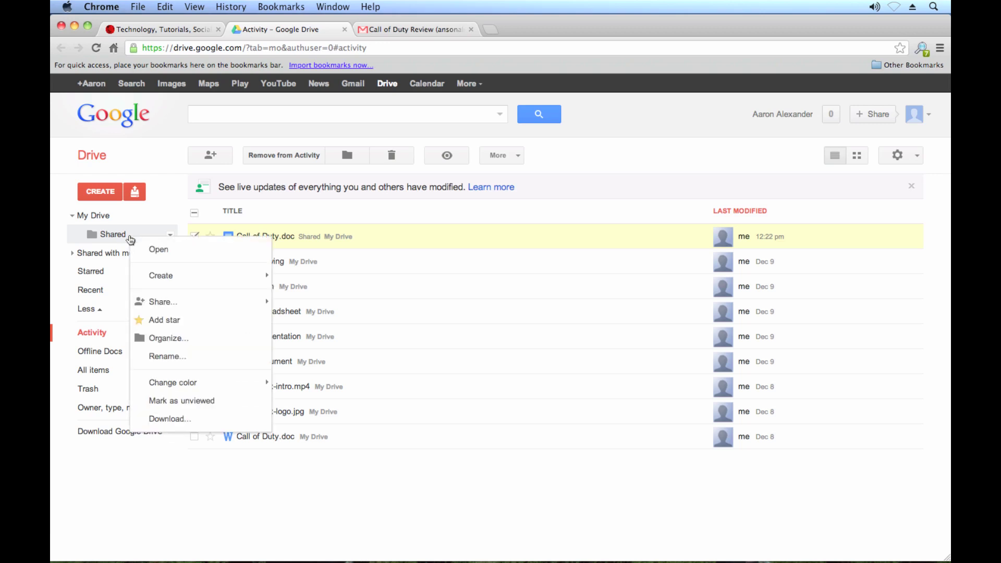
{"action": "mouse_move", "coordinate": [174, 304]}
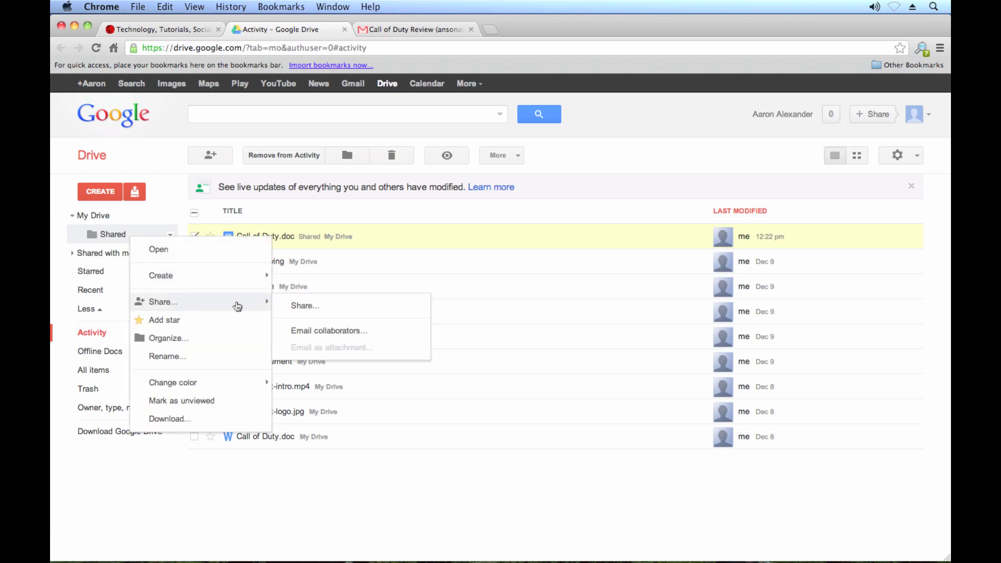
{"action": "left_click", "coordinate": [308, 307]}
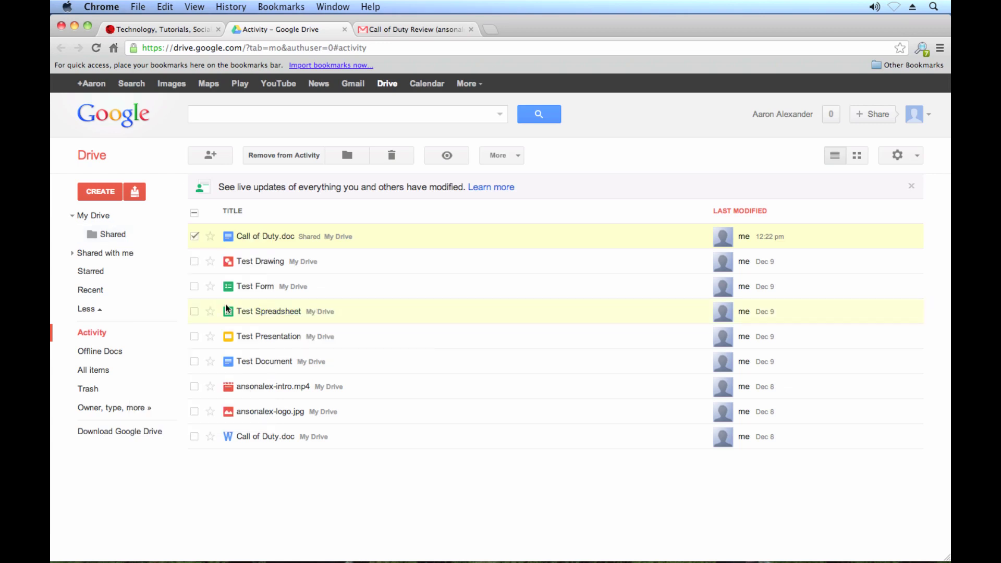
{"action": "right_click", "coordinate": [123, 232]}
{"action": "mouse_move", "coordinate": [217, 270]}
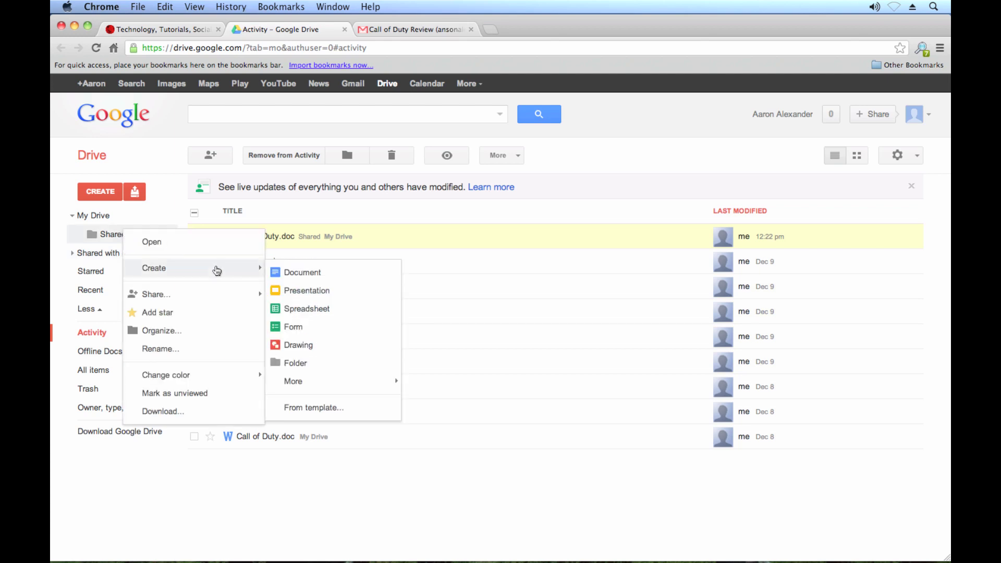
{"action": "left_click", "coordinate": [201, 296]}
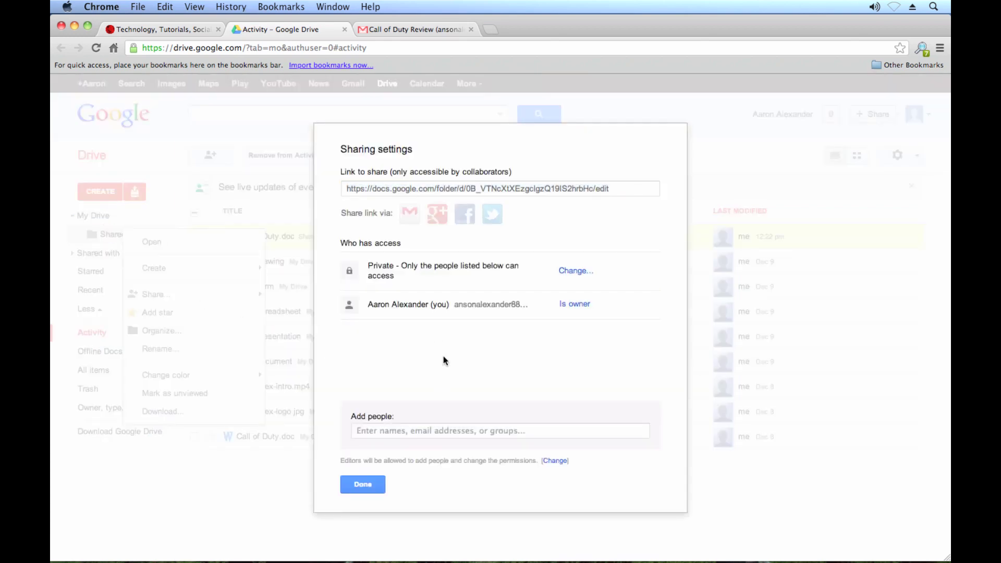
{"action": "left_click", "coordinate": [432, 432]}
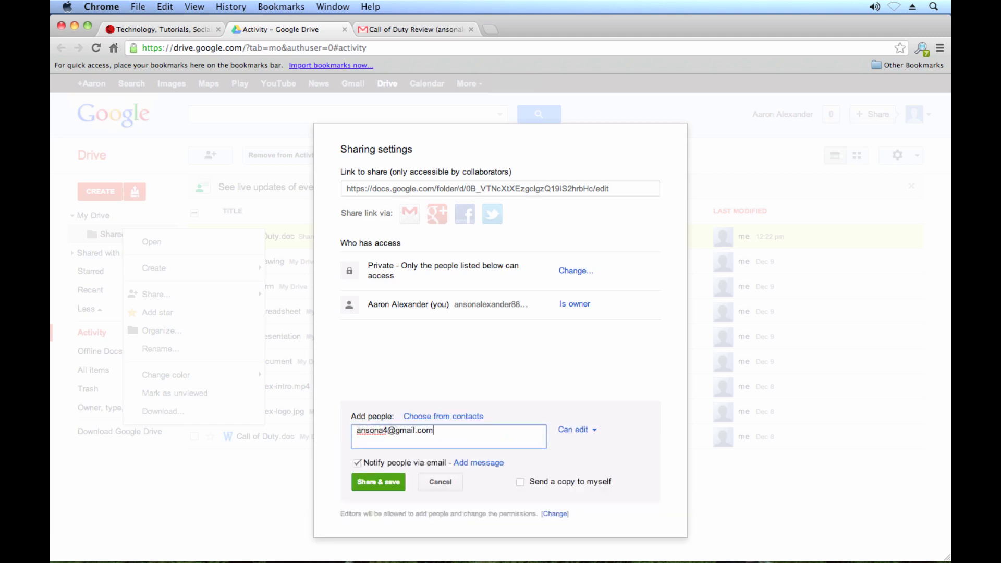
{"action": "left_click", "coordinate": [377, 484]}
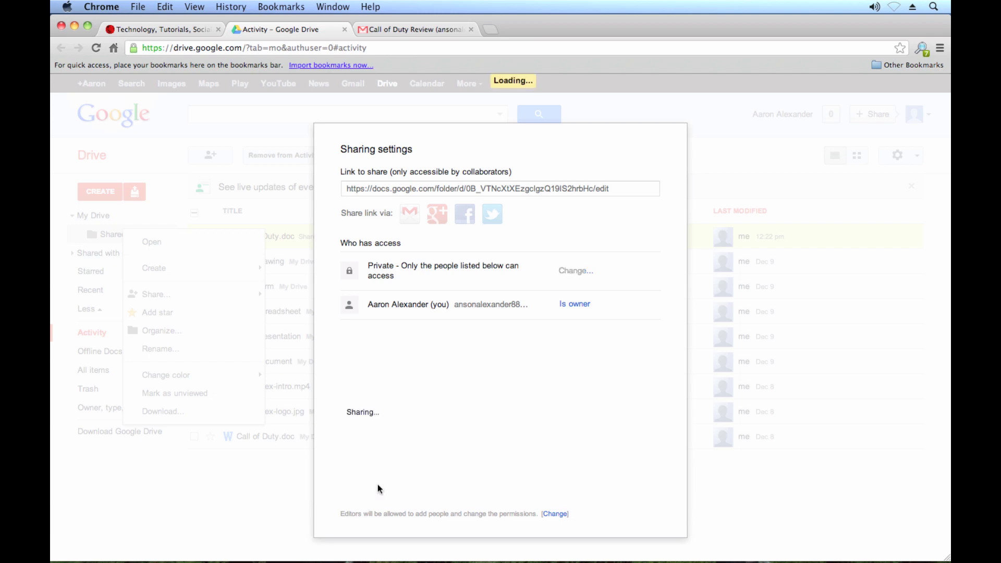
{"action": "left_click", "coordinate": [362, 484]}
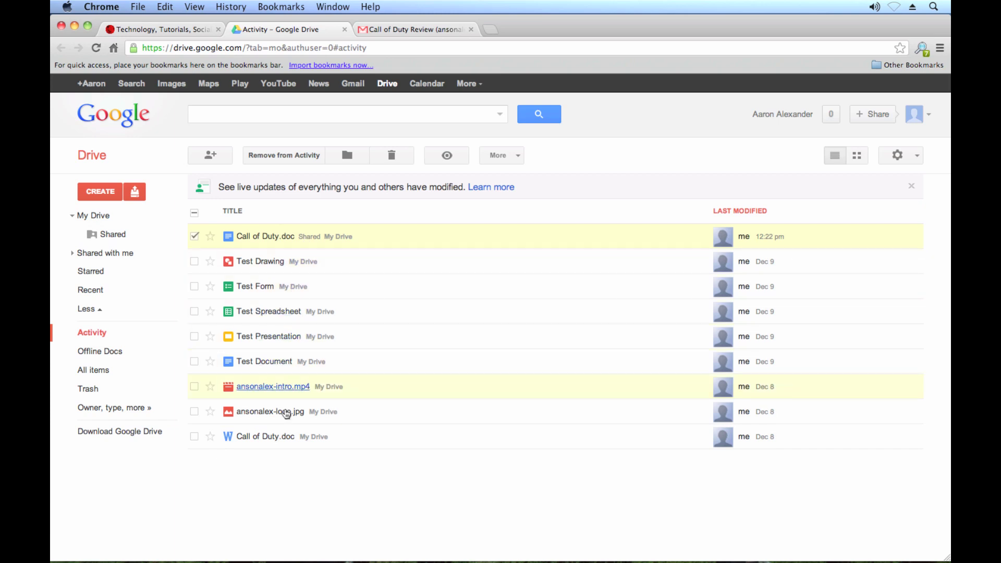
Drop Test Drawing into the Shared folder and confirm the collaborator now has Can edit access
{"action": "left_click", "coordinate": [194, 236]}
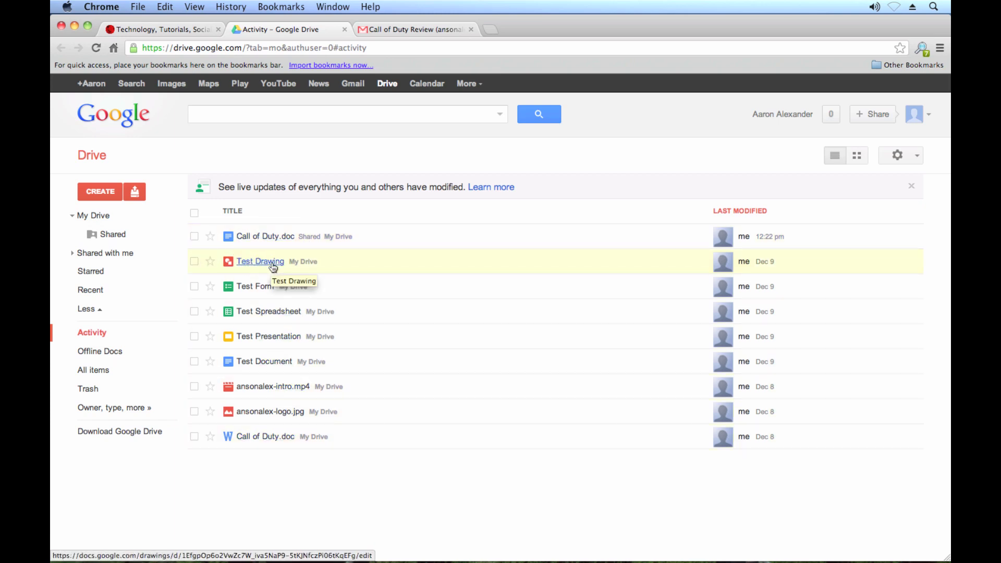
{"action": "left_click_drag", "start_coordinate": [271, 267], "coordinate": [116, 233]}
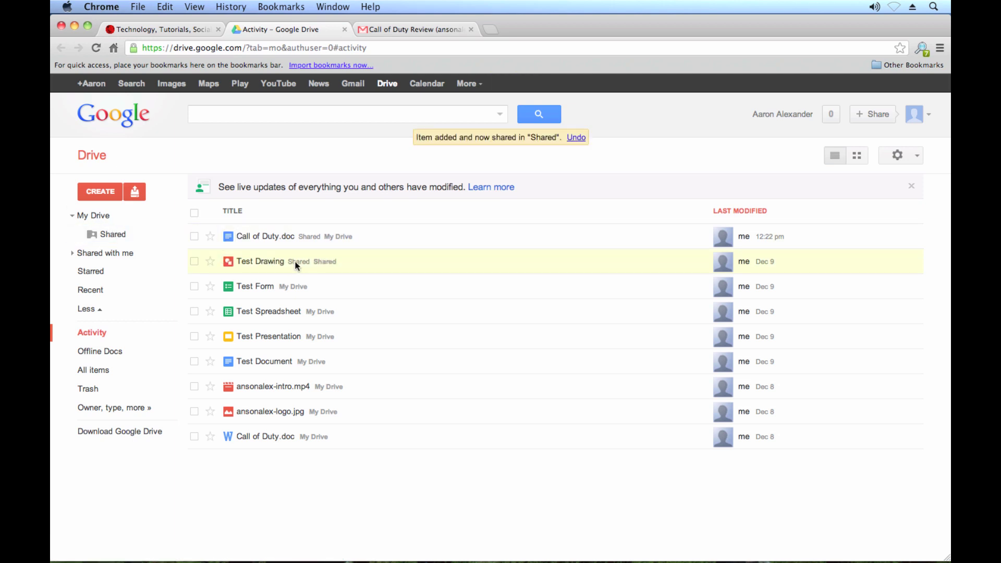
{"action": "right_click", "coordinate": [307, 266]}
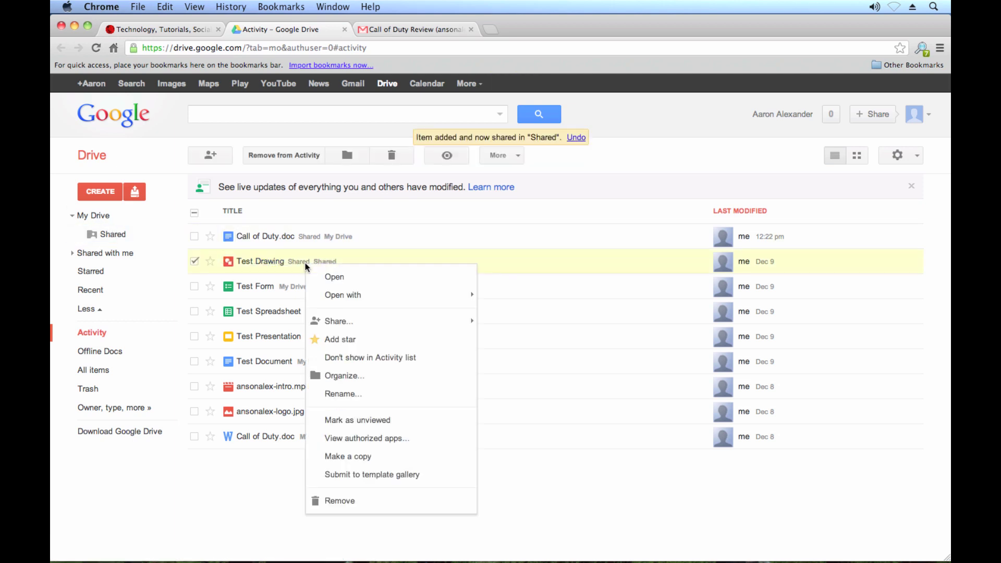
{"action": "mouse_move", "coordinate": [376, 321]}
{"action": "left_click", "coordinate": [528, 331]}
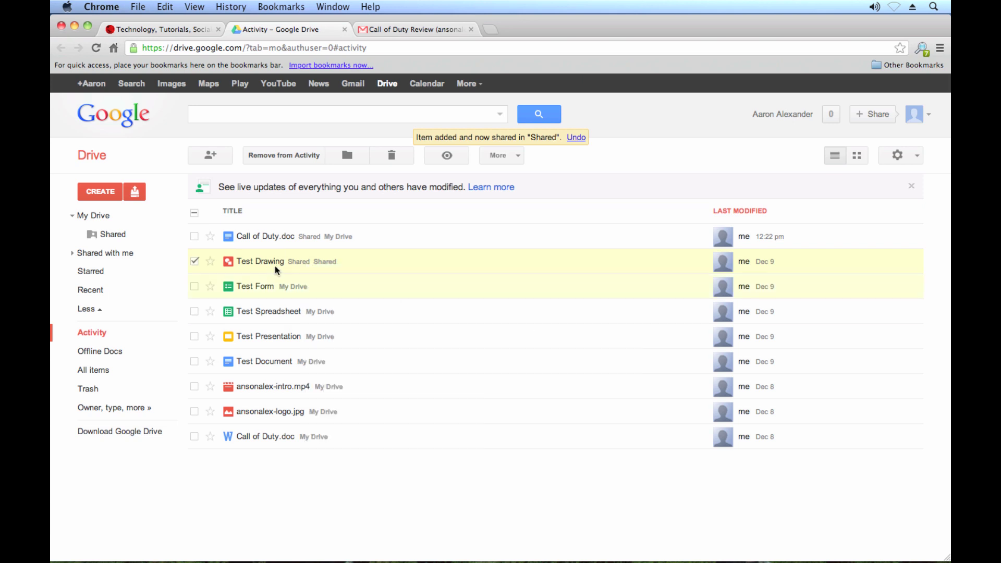
{"action": "left_click_drag", "start_coordinate": [372, 335], "coordinate": [449, 336]}
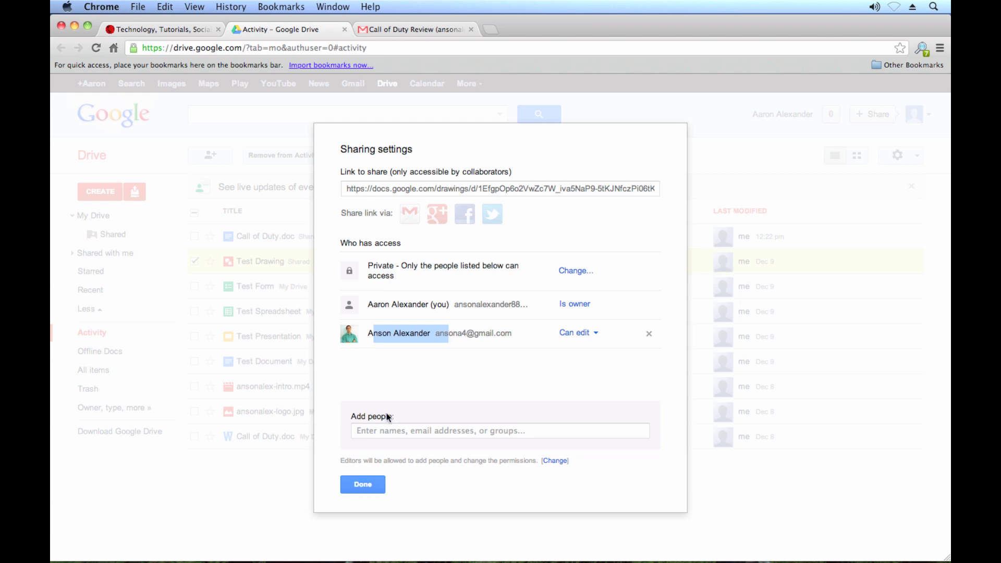
{"action": "left_click", "coordinate": [363, 485]}
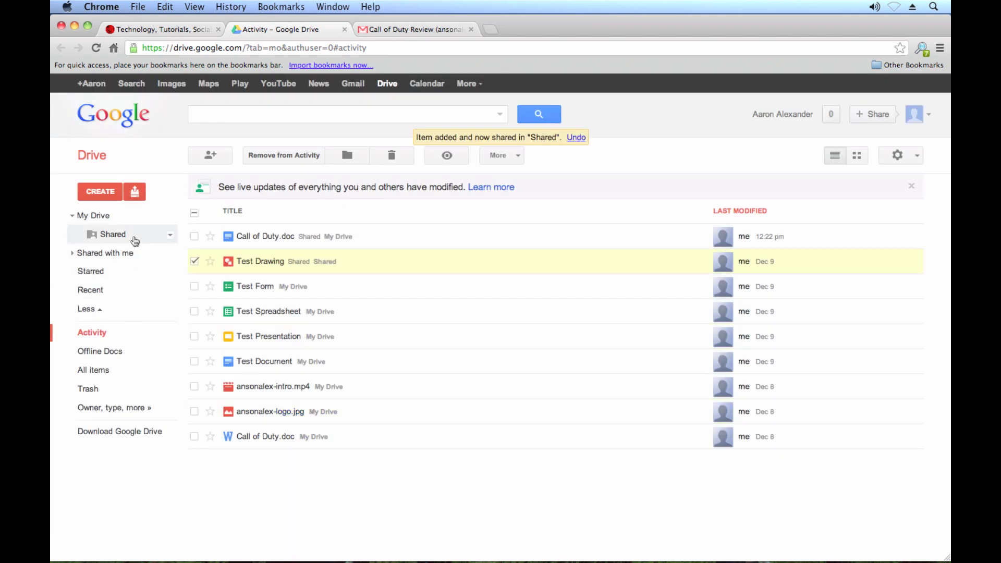